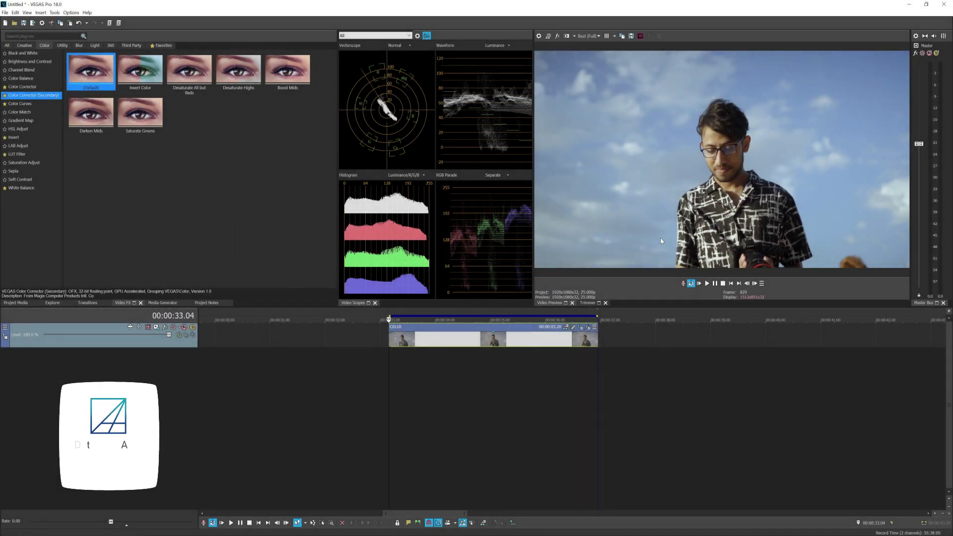
Preview the clip briefly, then return the playhead to 00:00:34.07
key(space)
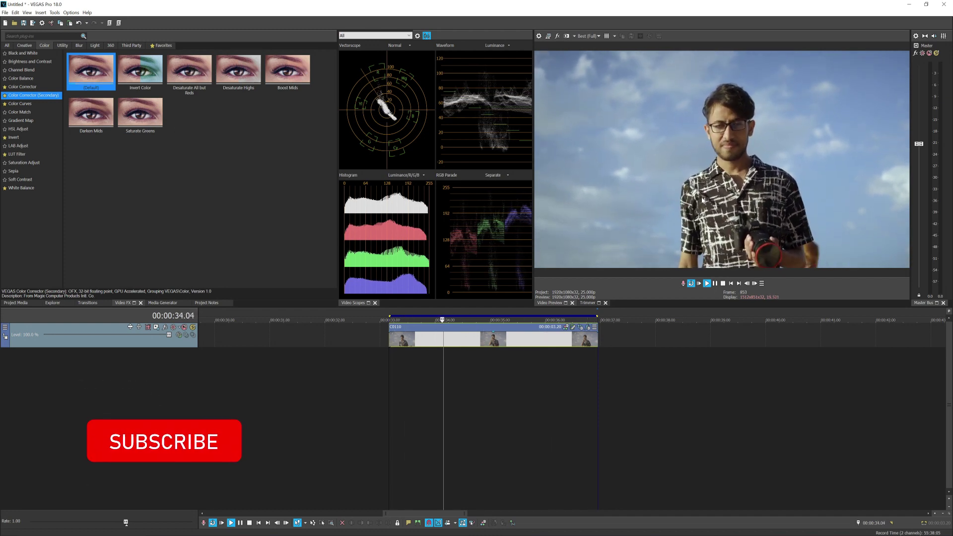
key(space)
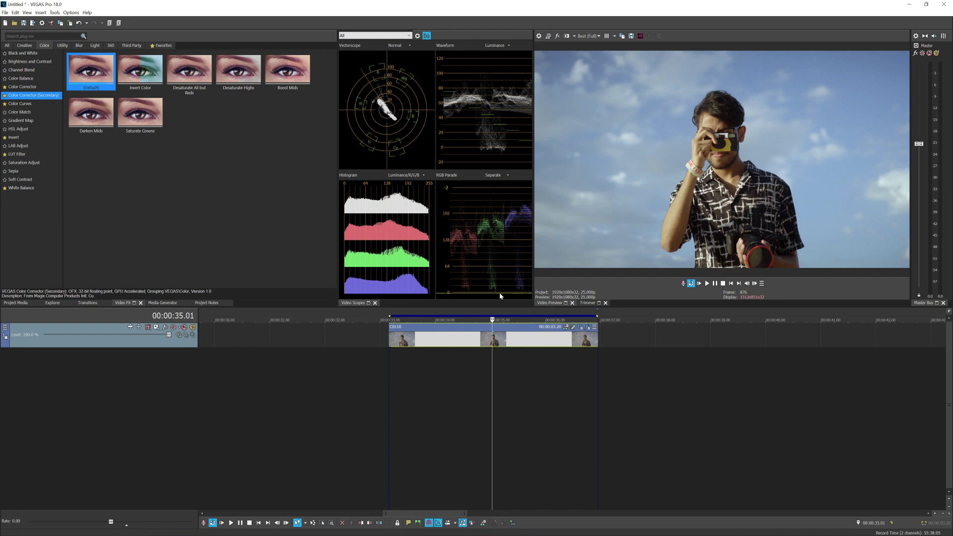
click(450, 339)
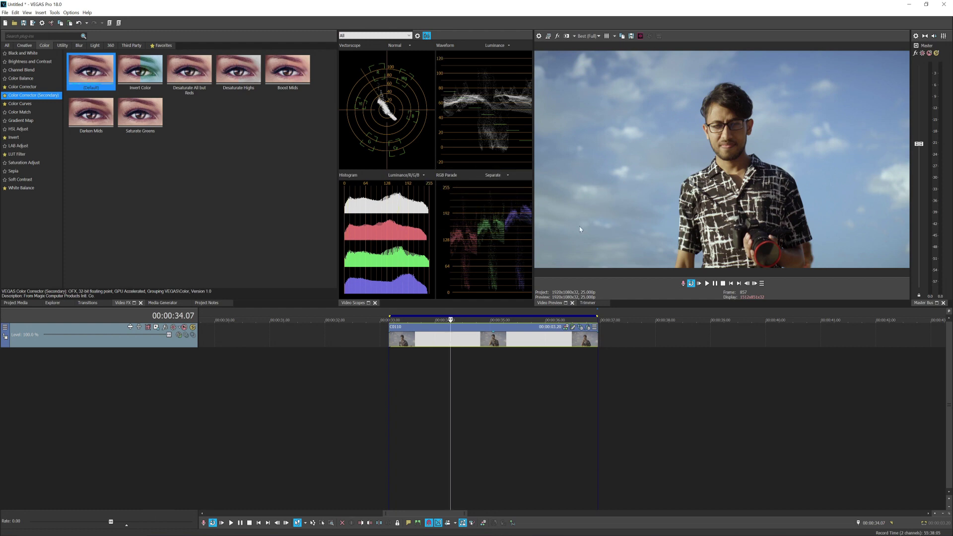
Switch the Video Scopes panel to a single Vectorscope
click(27, 12)
mouse_move(37, 59)
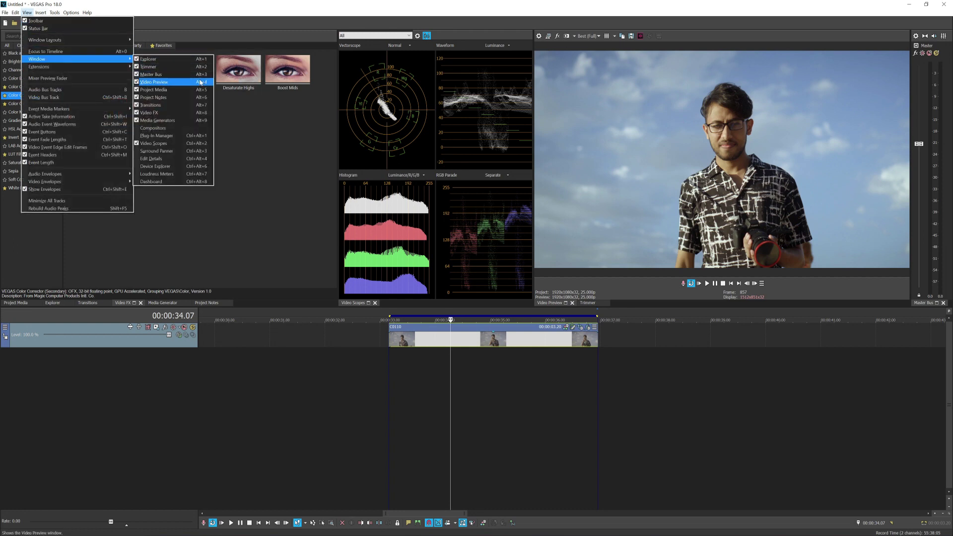
click(391, 107)
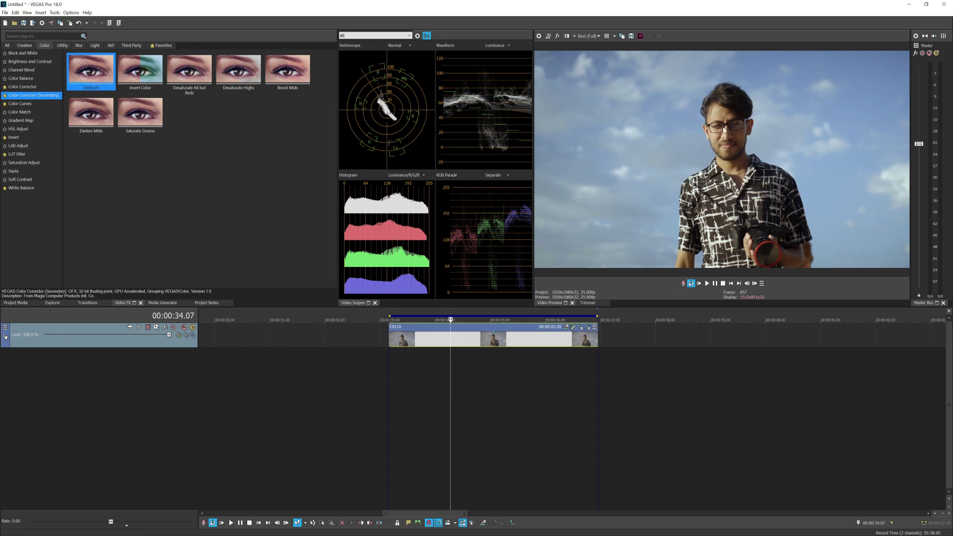
click(386, 37)
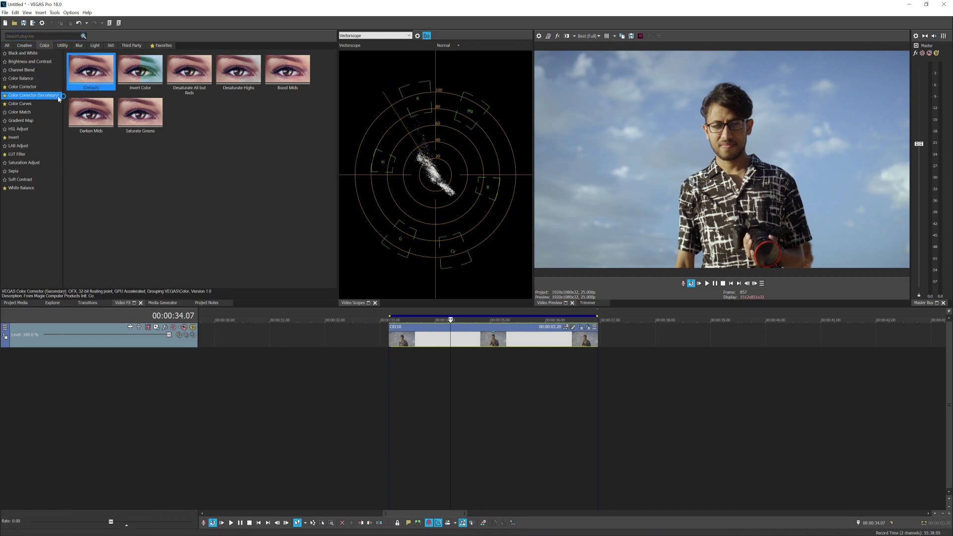
Apply the Color Corrector (Secondary) Default preset to the clip and show its Custom chrominance-wheel layout
mouse_move(137, 94)
mouse_down()
mouse_move(445, 326)
mouse_move(447, 336)
mouse_up()
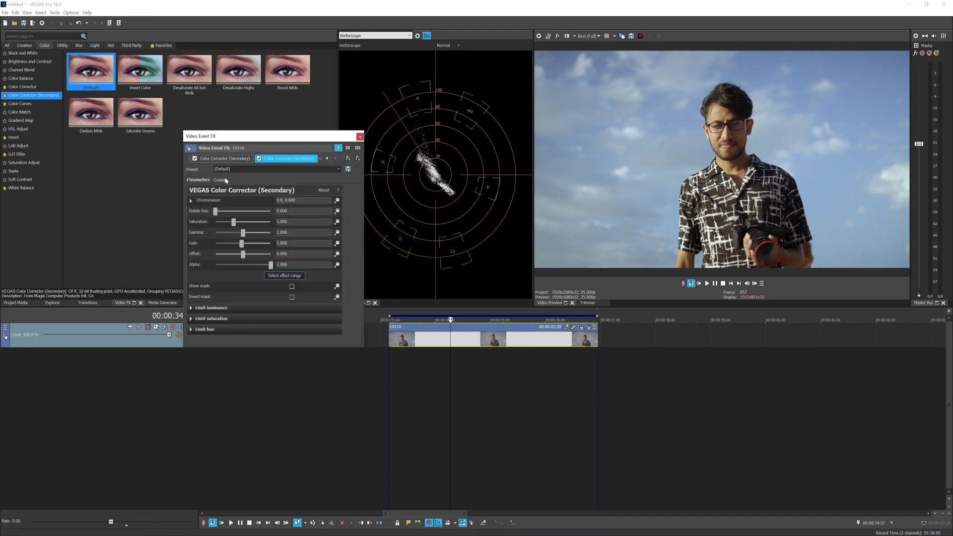
click(224, 180)
mouse_move(262, 137)
mouse_down()
mouse_move(276, 130)
mouse_move(279, 106)
mouse_up()
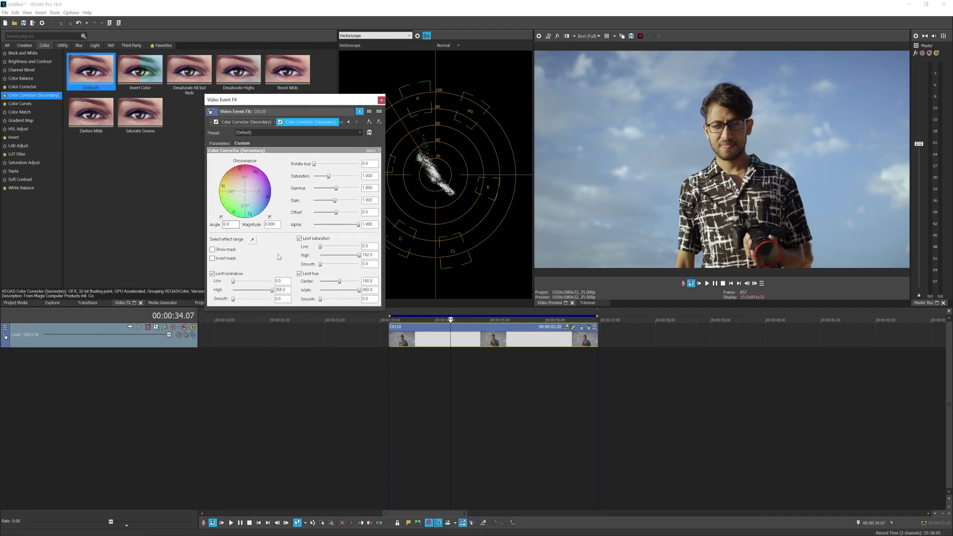
Sample the man's face colour as the effect range and turn on Show mask
click(252, 239)
click(728, 118)
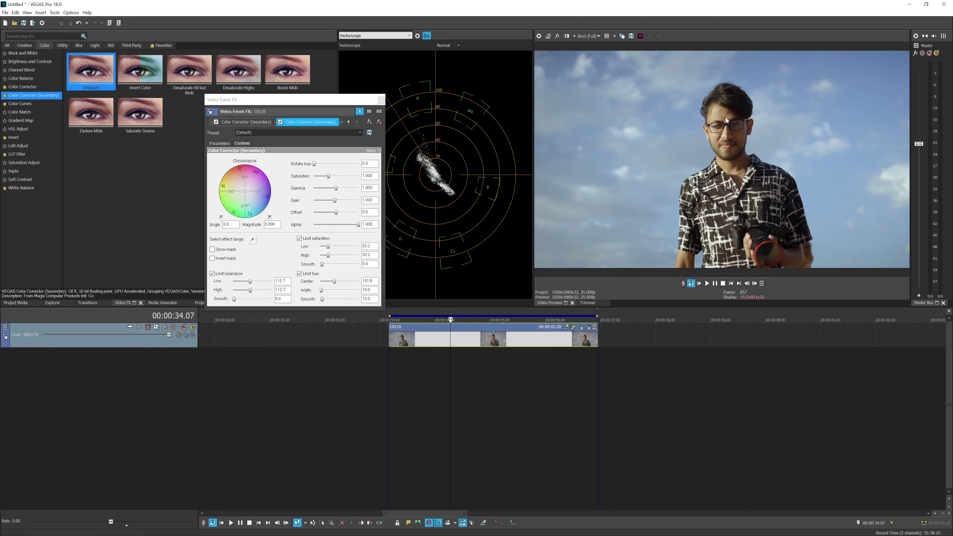
click(212, 249)
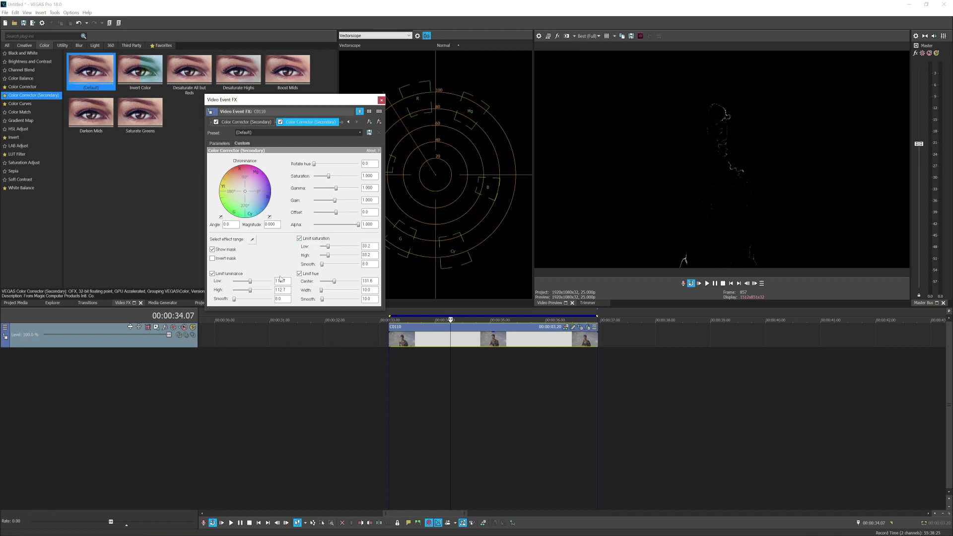
Lower the luminance and saturation Low limits and widen the hue Width limit
mouse_move(251, 283)
mouse_down()
mouse_move(241, 281)
mouse_move(261, 290)
mouse_up()
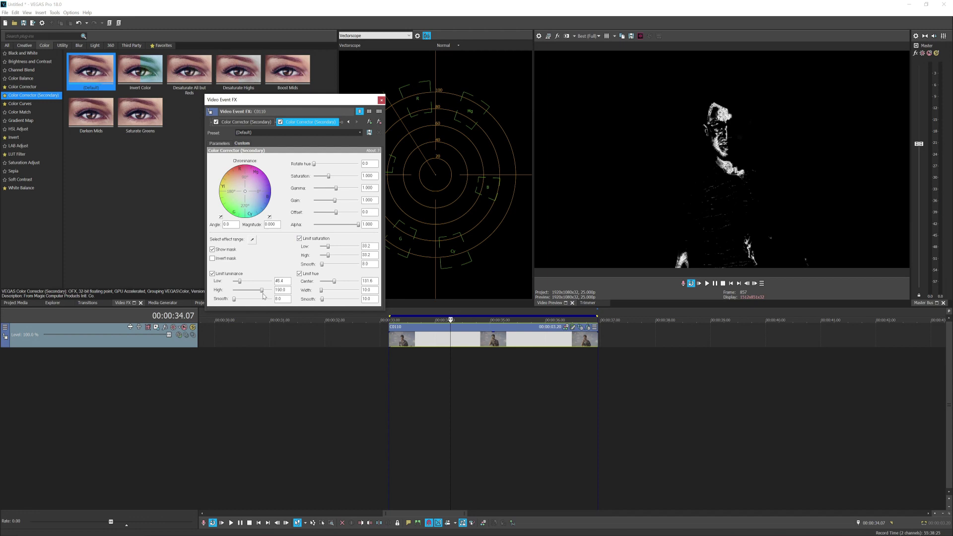
drag(327, 246, 336, 259)
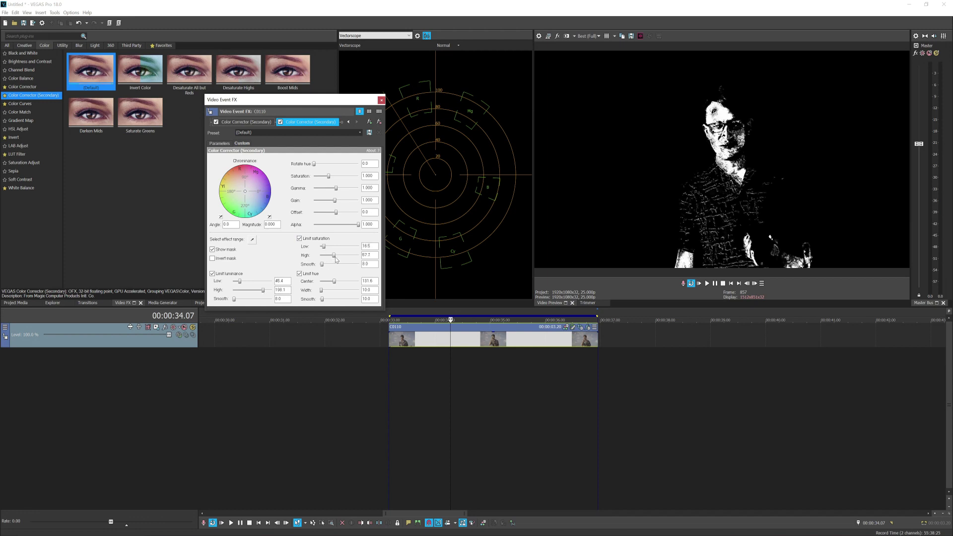
drag(322, 291, 326, 293)
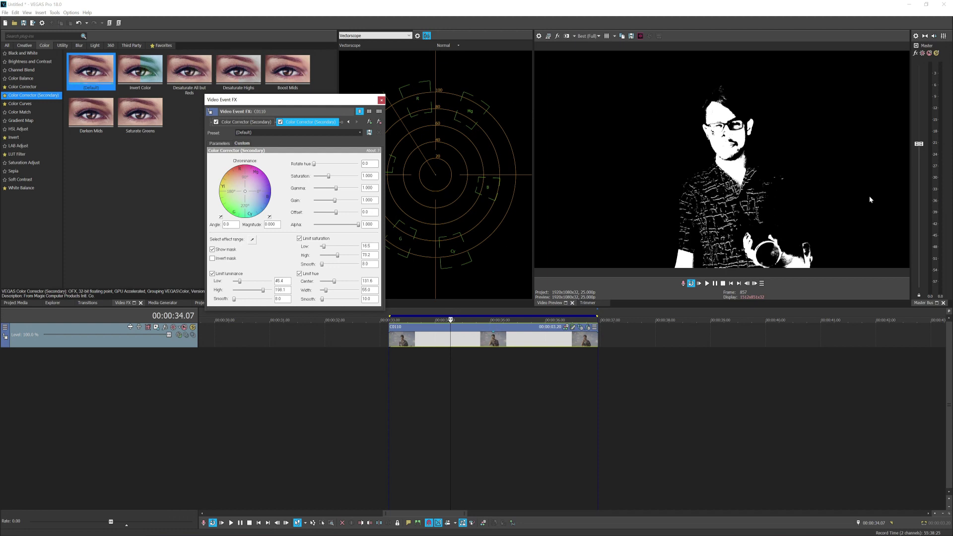
Play the masked clip to check coverage, then replay it from 00:00:33.08
click(445, 344)
key(space)
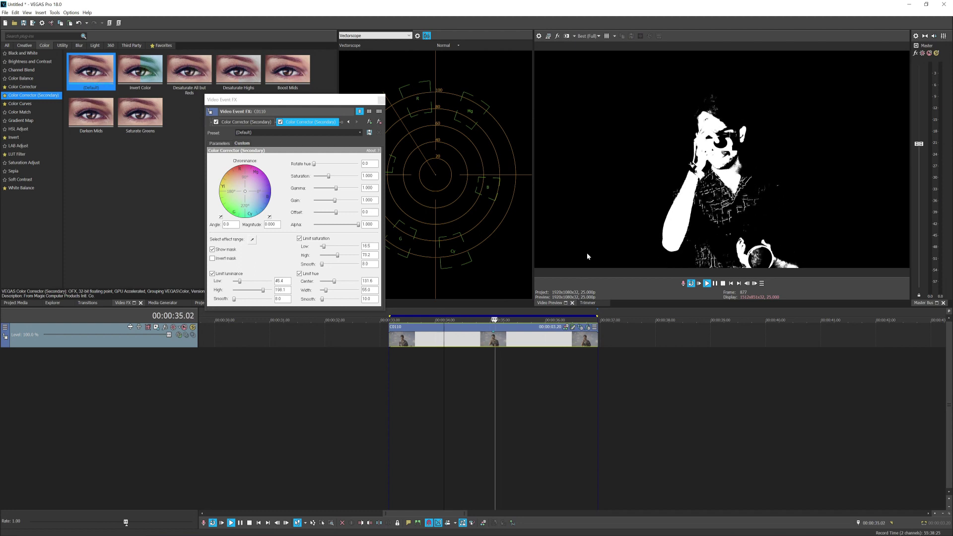
key(space)
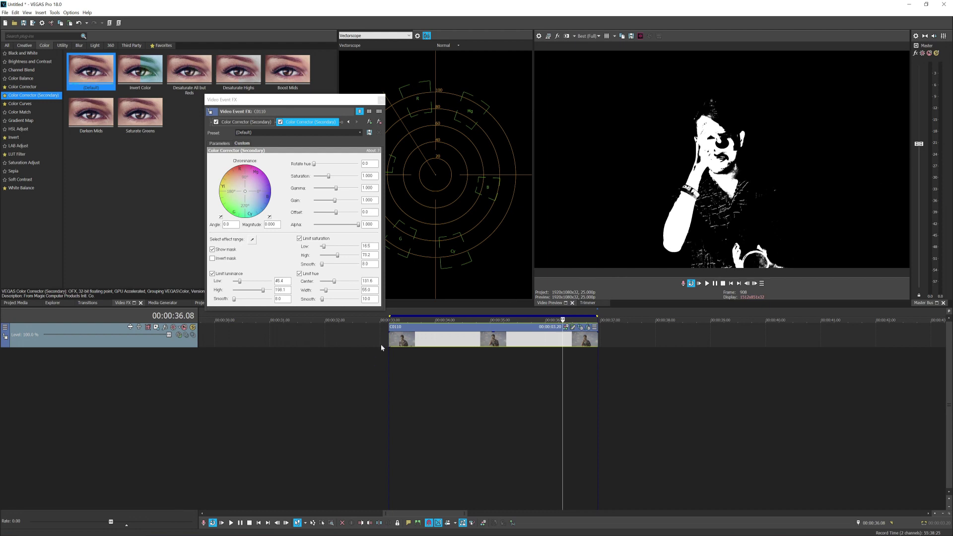
click(397, 342)
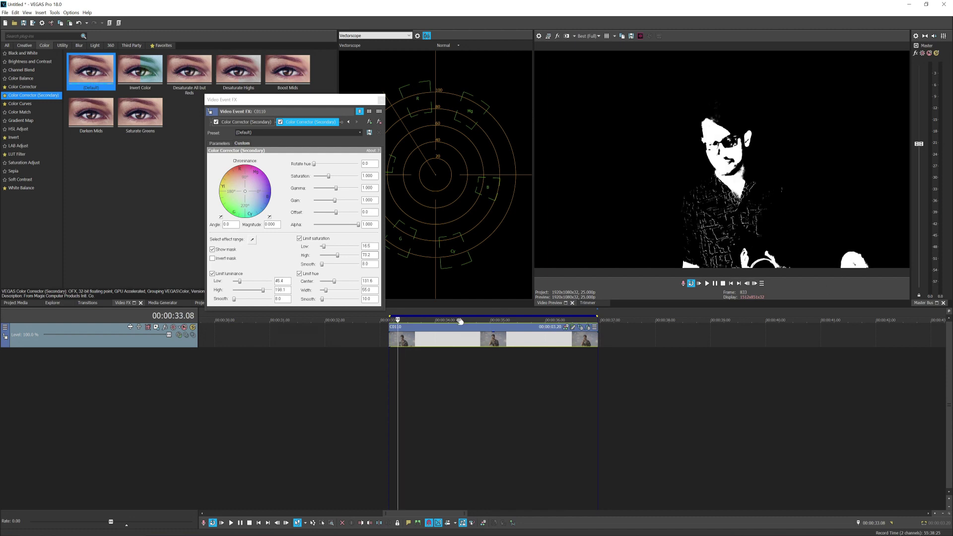
key(space)
key(space)
Hide the mask and shift skin chrominance toward red to angle 107.7, magnitude 0.232
click(222, 250)
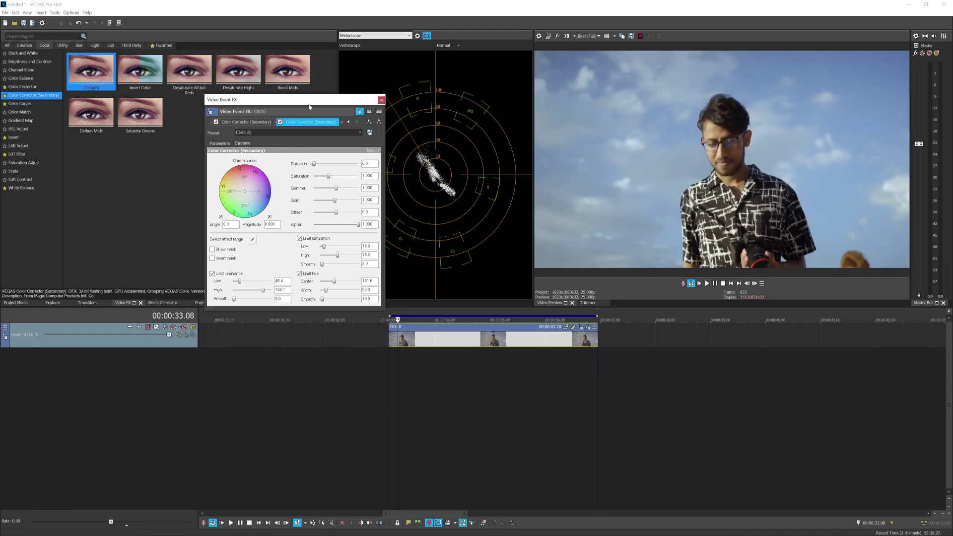
drag(309, 106, 808, 238)
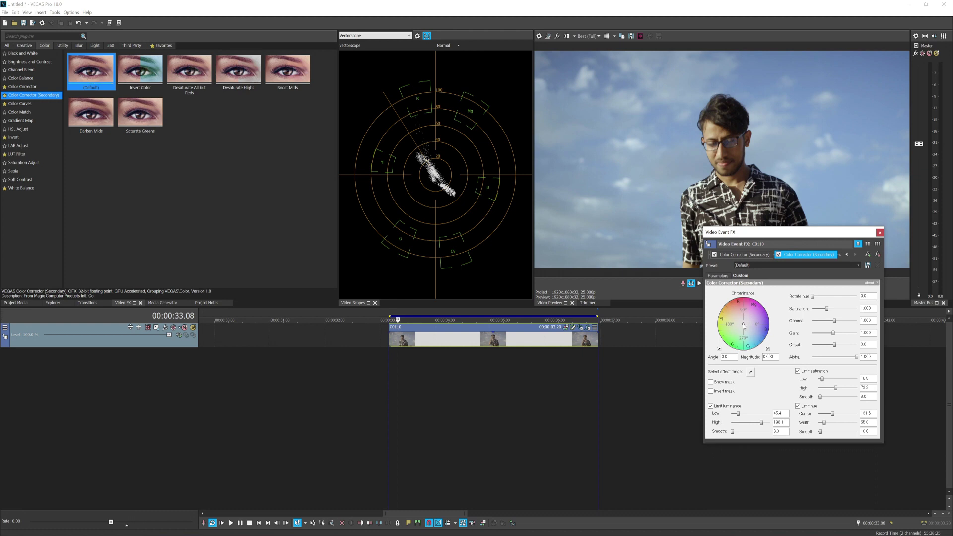
drag(743, 326, 739, 319)
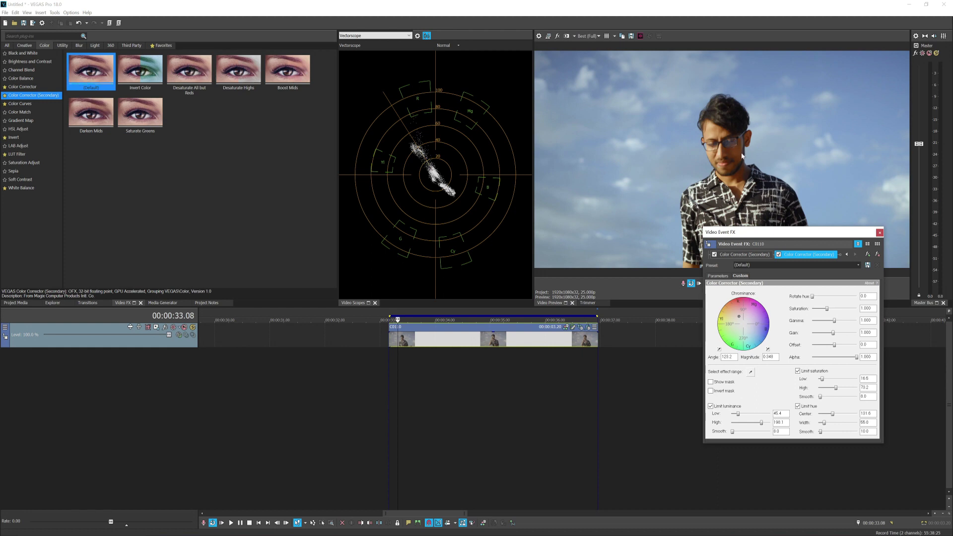
double_click(739, 319)
drag(743, 325, 742, 320)
drag(741, 321, 742, 320)
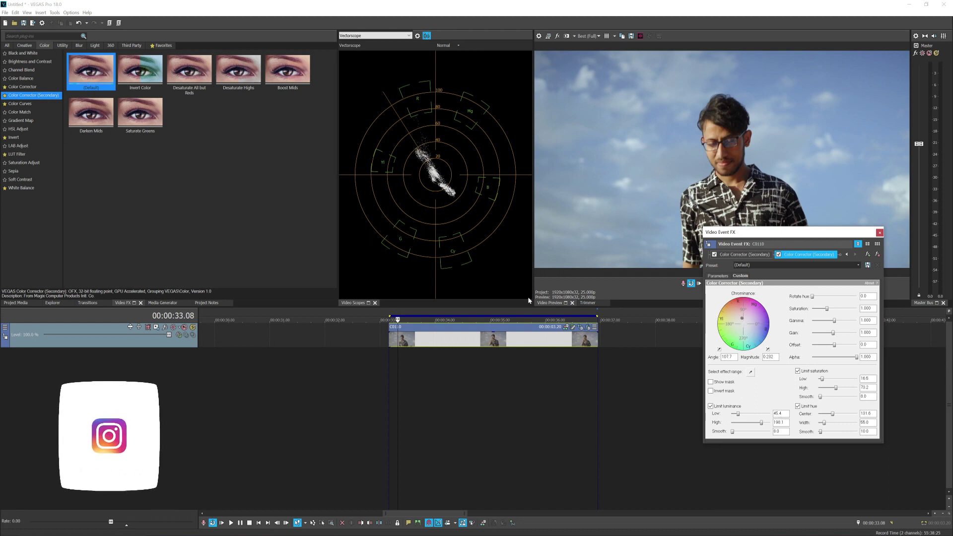
Close the Video Event FX window while the corrected clip plays back
key(space)
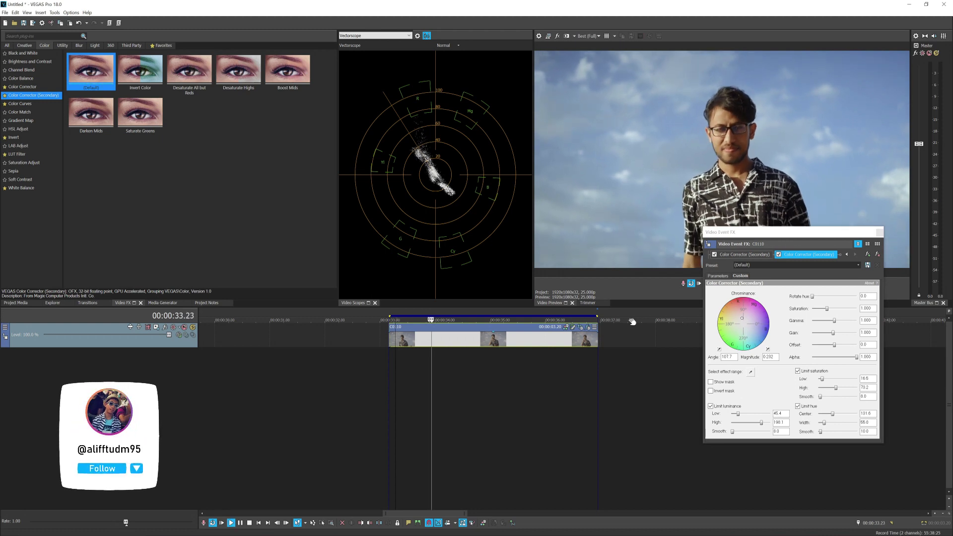
click(780, 253)
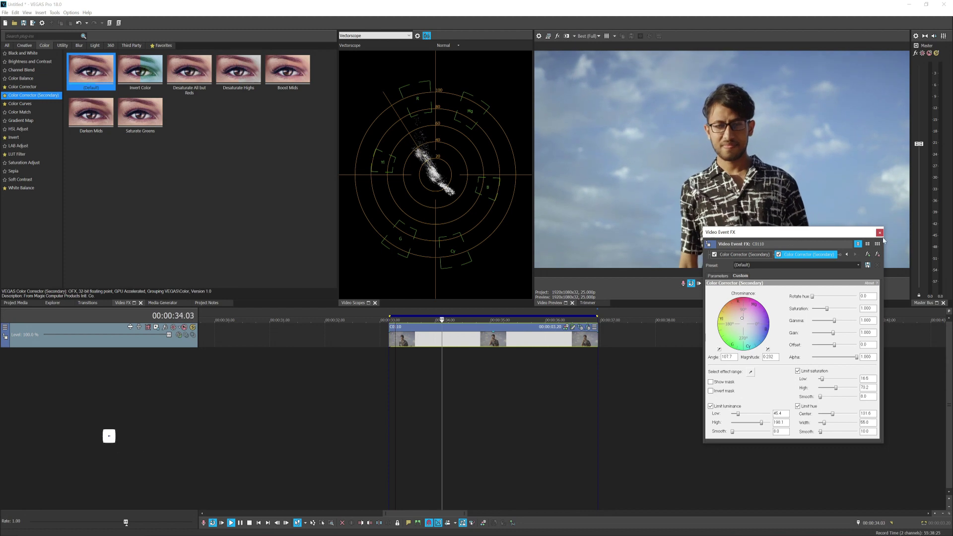
click(880, 234)
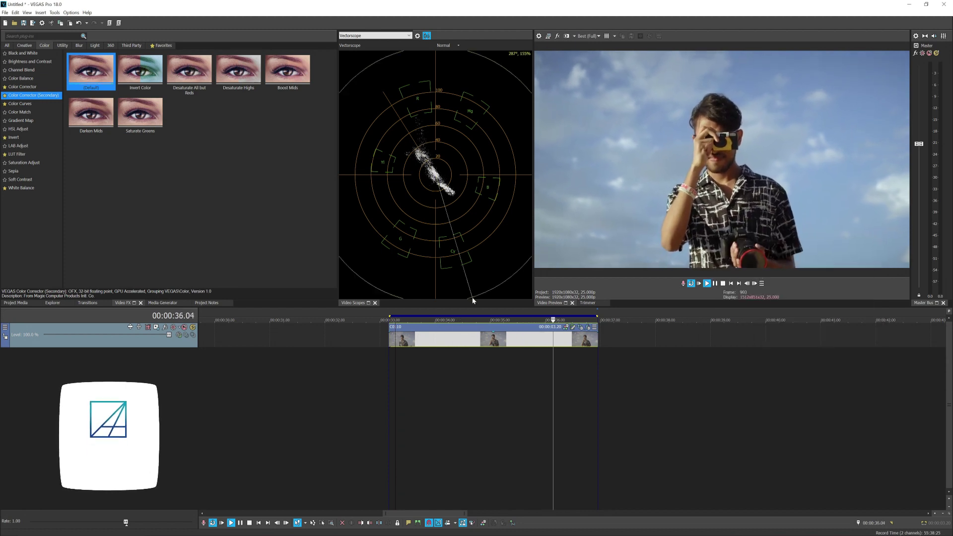